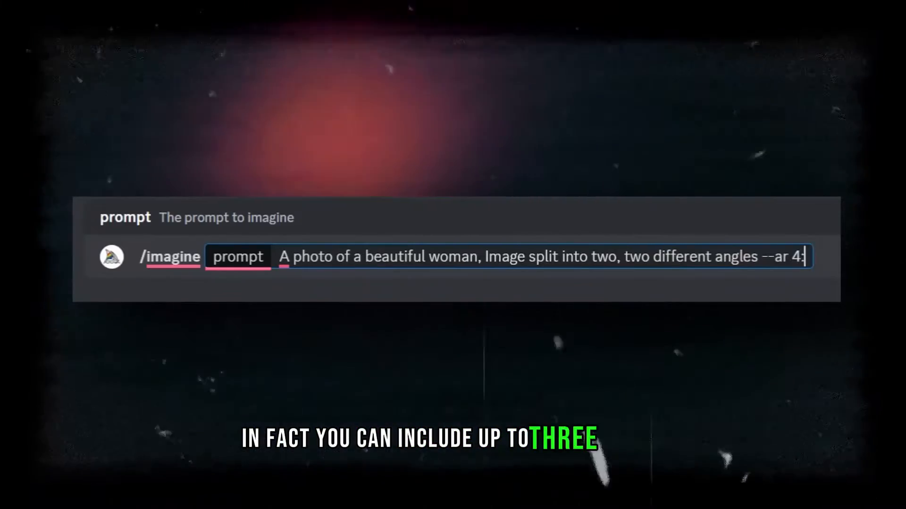
# Step: Edit the imagine prompt so the image splits into 3 with 3 different angles, and set its aspect ratio to 6:2
pyautogui.click(608, 257)
pyautogui.doubleClick(608, 257)
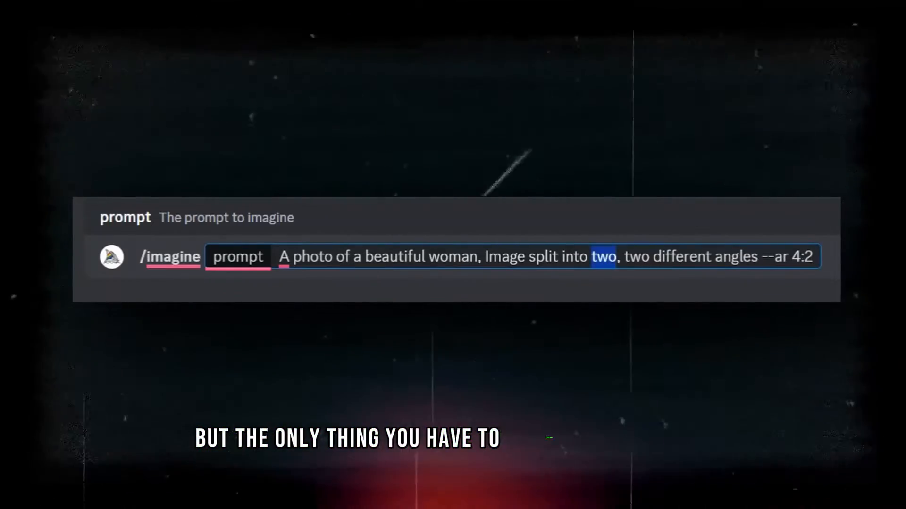
pyautogui.write('3')
pyautogui.doubleClick(617, 257)
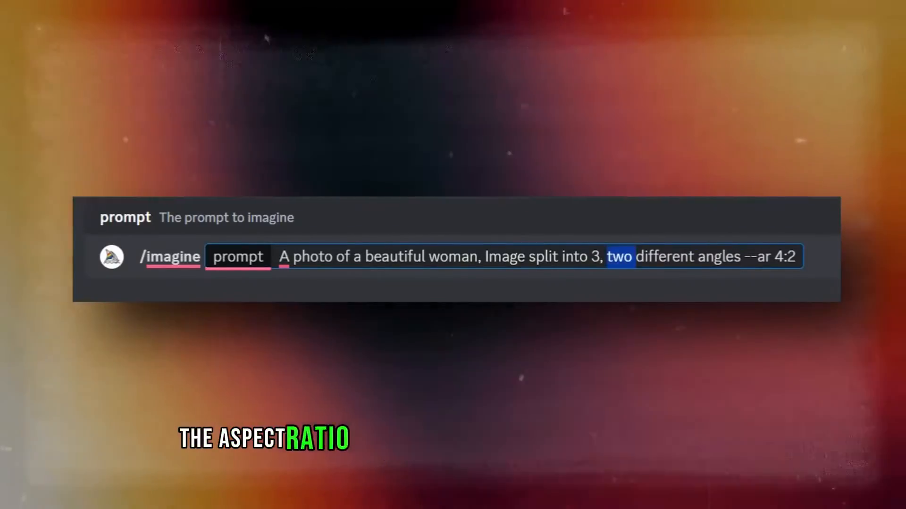
pyautogui.write('3')
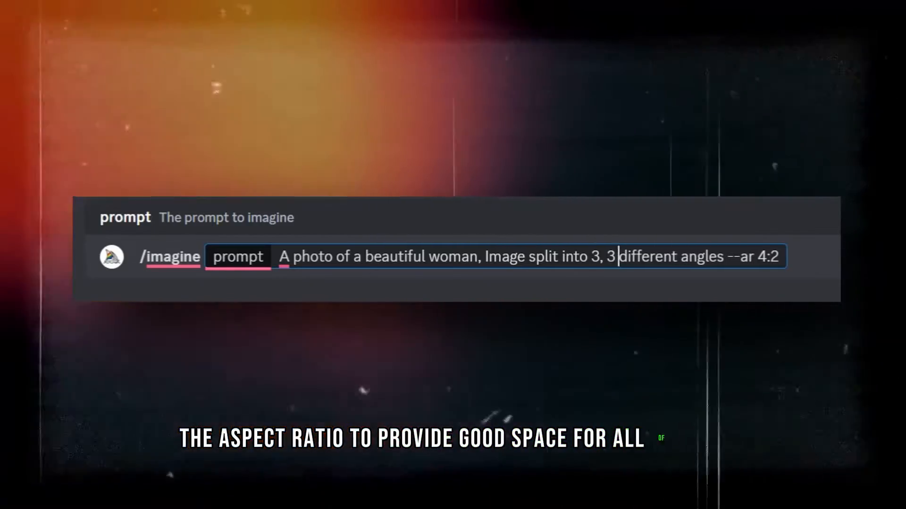
pyautogui.doubleClick(762, 256)
pyautogui.write('6')
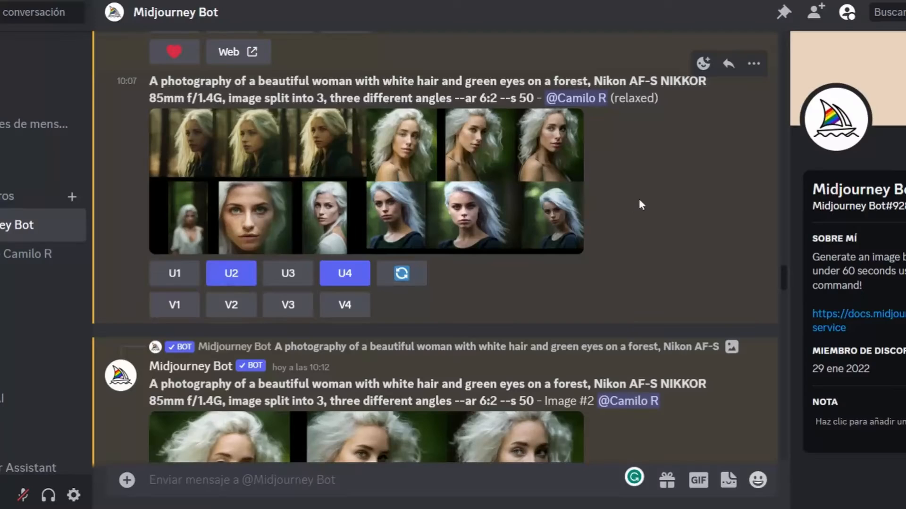
# Step: Toggle remix mode by sending the /prefer remix command to the Midjourney Bot
pyautogui.scroll(-5, 640, 201)
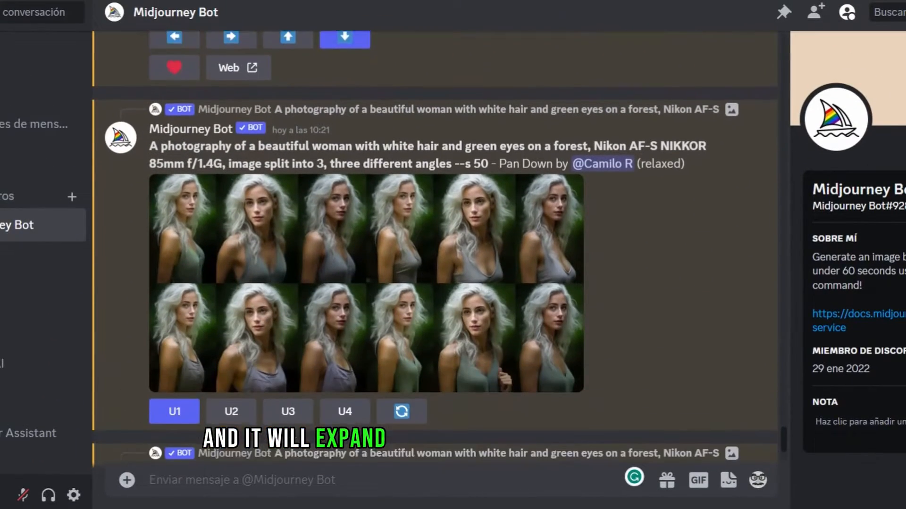
pyautogui.scroll(-1, 435, 249)
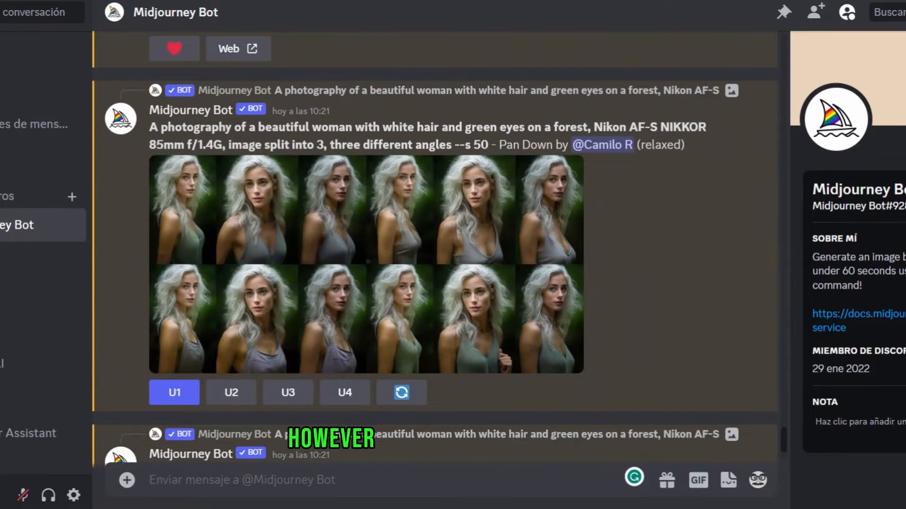
pyautogui.scroll(-8, 434, 246)
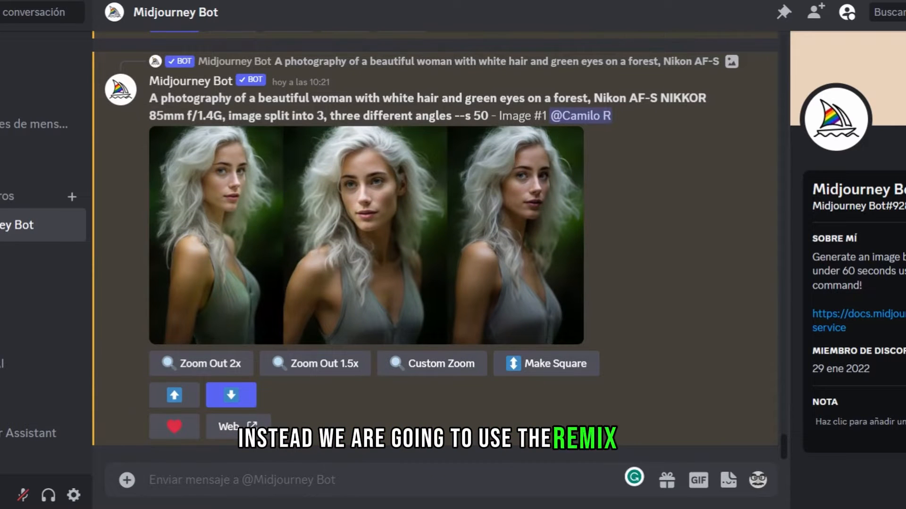
pyautogui.write('/remix')
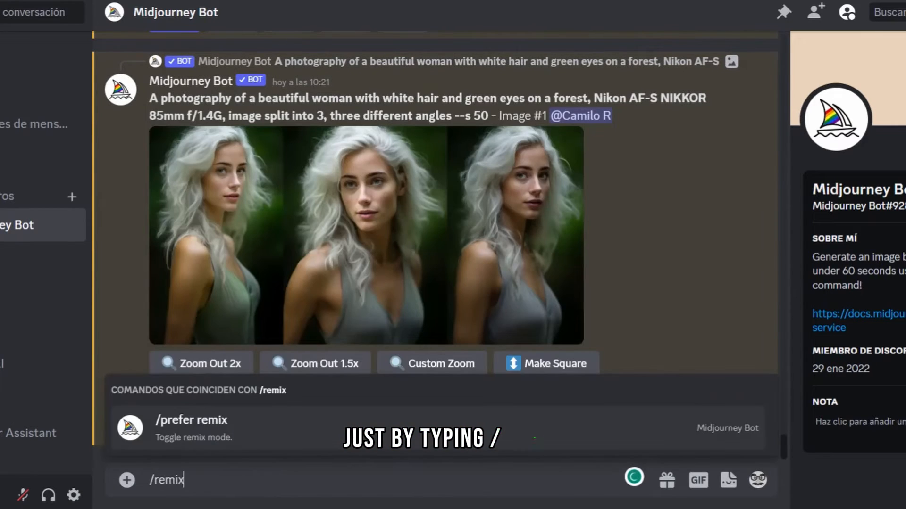
pyautogui.press('Return')
pyautogui.press('Return')
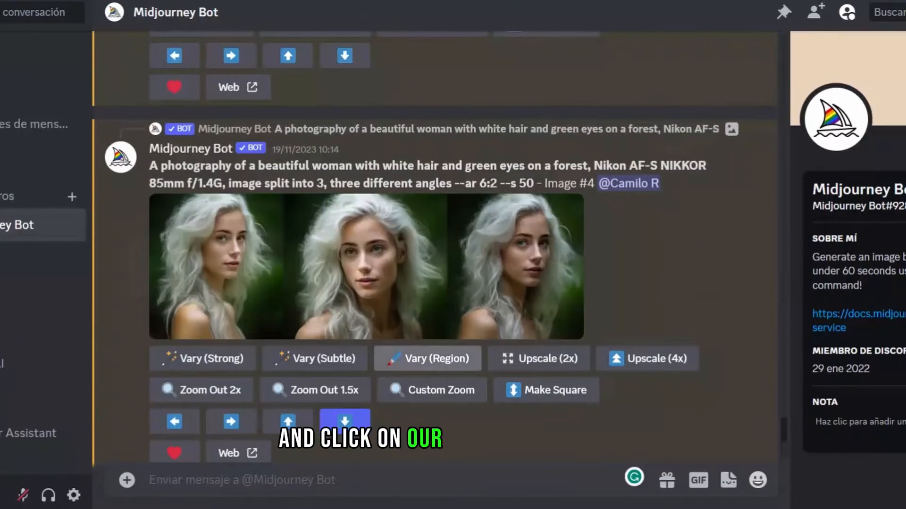
# Step: Submit a Vary (Region) edit of Image #4 with the prompt "Black dress", lassoing the shoulder area across all three portraits
pyautogui.click(444, 363)
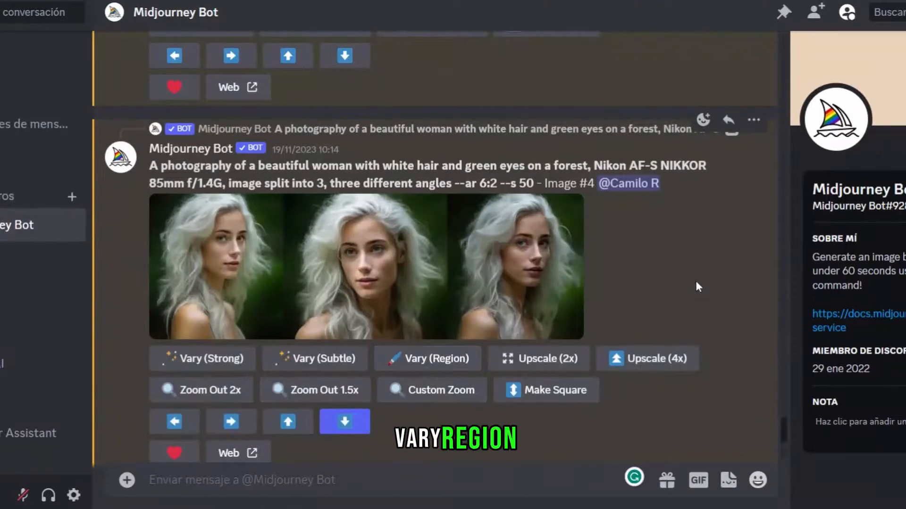
pyautogui.write('Black dress')
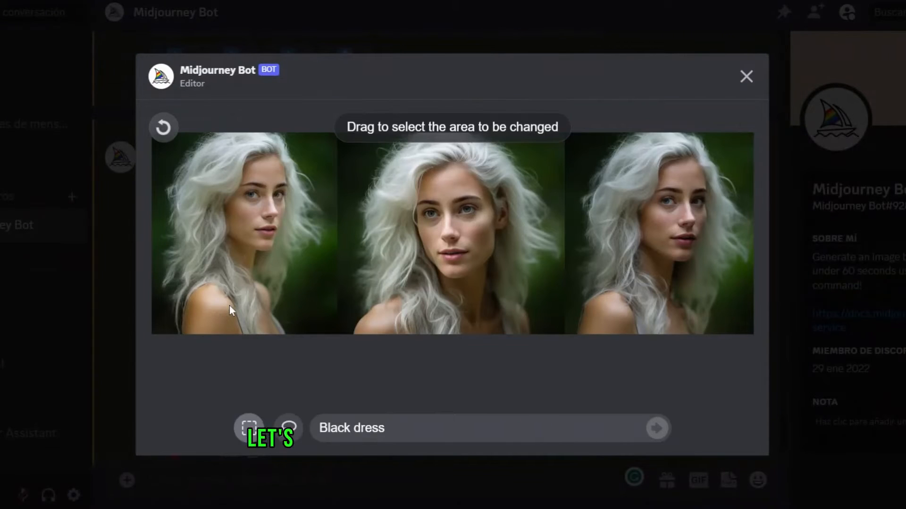
pyautogui.click(287, 427)
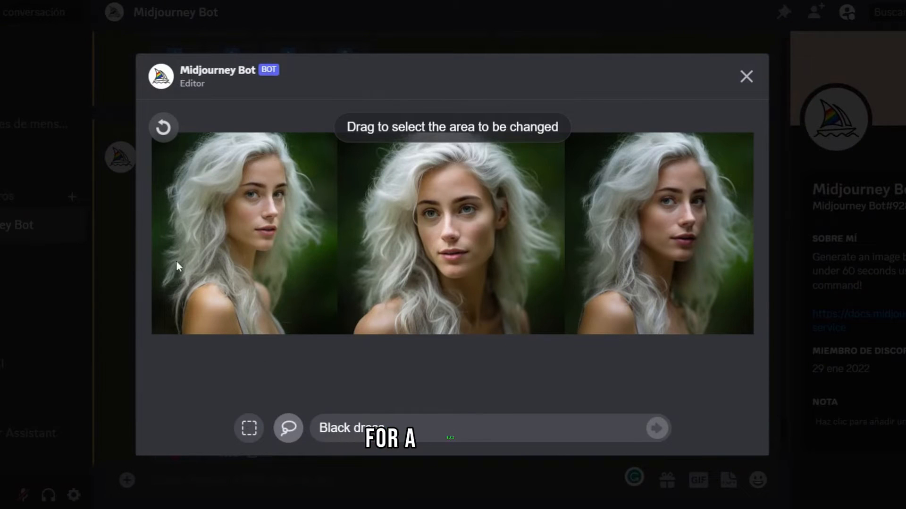
pyautogui.moveTo(176, 260)
pyautogui.mouseDown()
pyautogui.moveTo(319, 259)
pyautogui.moveTo(634, 138)
pyautogui.moveTo(677, 455)
pyautogui.mouseUp()
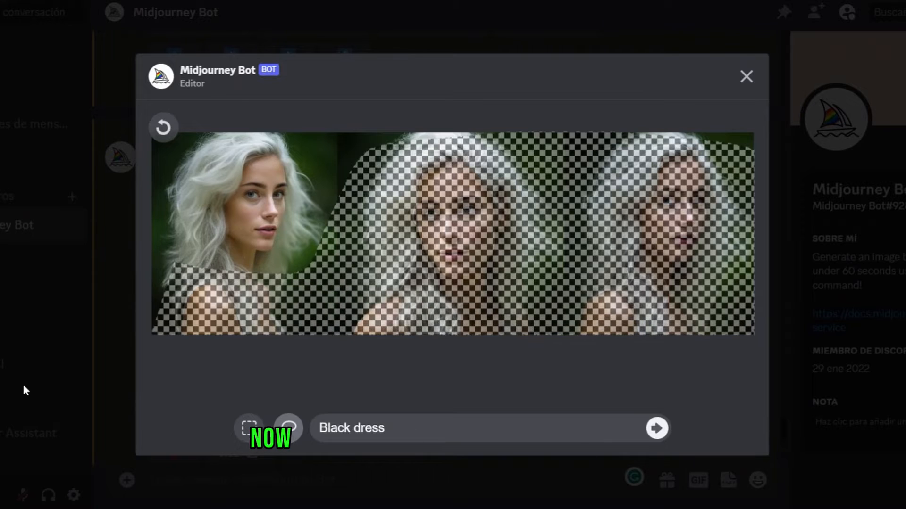
pyautogui.click(163, 129)
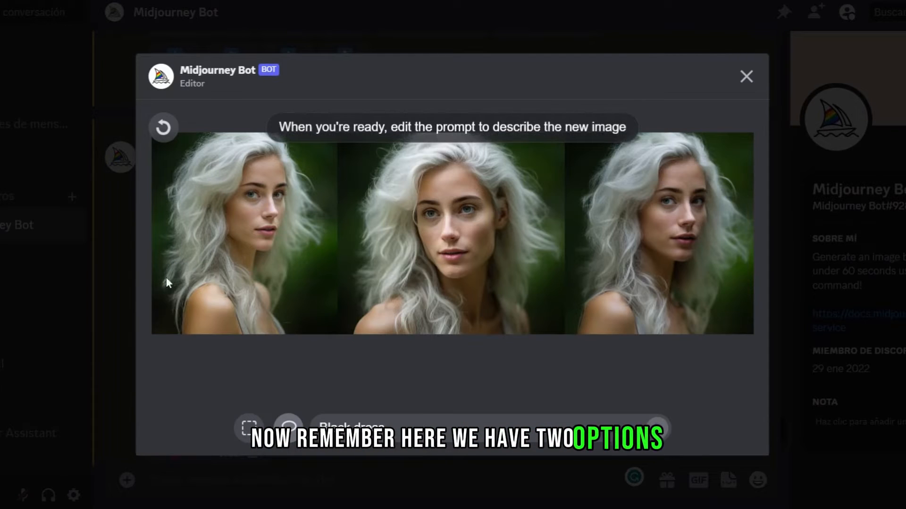
pyautogui.moveTo(167, 279)
pyautogui.mouseDown()
pyautogui.moveTo(649, 273)
pyautogui.moveTo(651, 294)
pyautogui.moveTo(705, 295)
pyautogui.moveTo(748, 310)
pyautogui.moveTo(677, 370)
pyautogui.moveTo(340, 389)
pyautogui.moveTo(123, 368)
pyautogui.mouseUp()
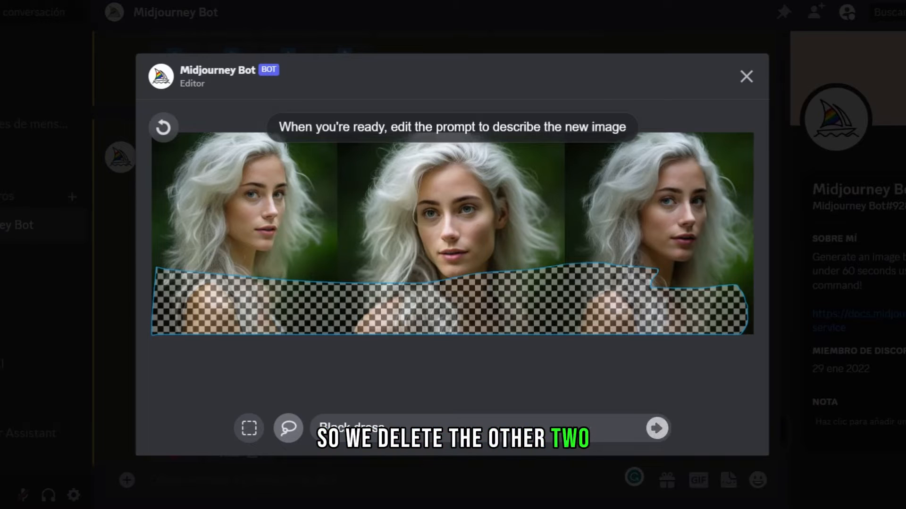
pyautogui.click(662, 434)
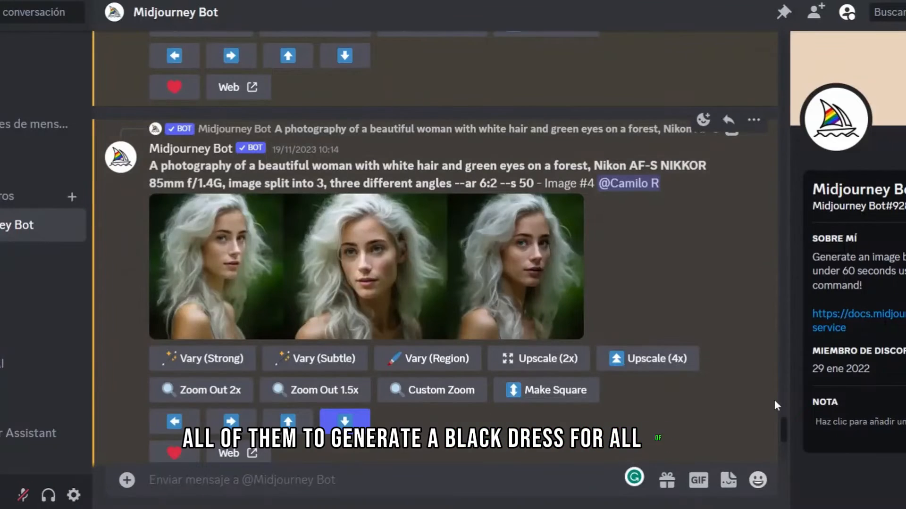
# Step: Pan down the black dress Image #1 using the prompt "Black dress --ar 6:2"
pyautogui.moveTo(782, 429); pyautogui.dragTo(784, 464)
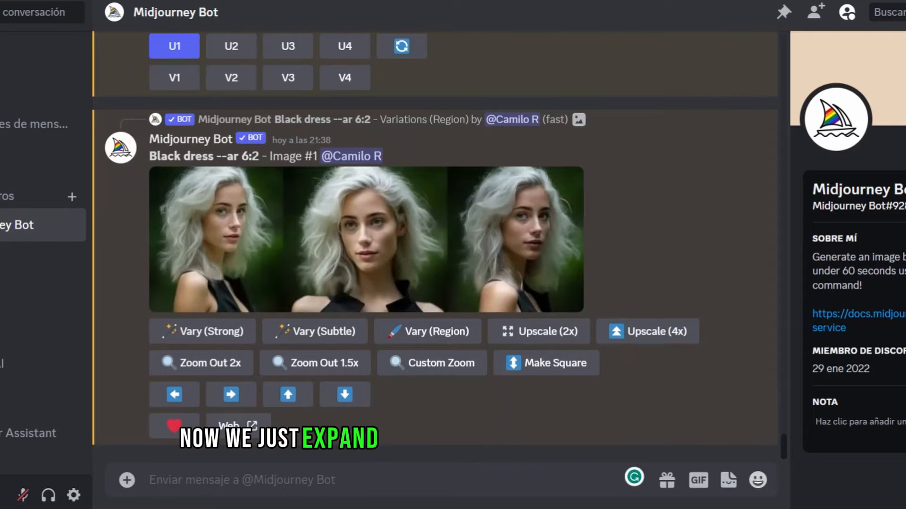
pyautogui.click(347, 395)
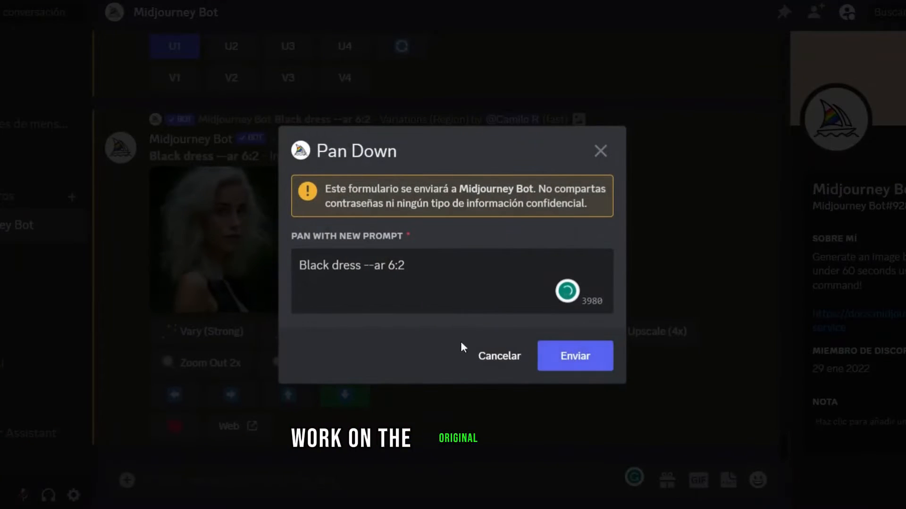
pyautogui.click(566, 357)
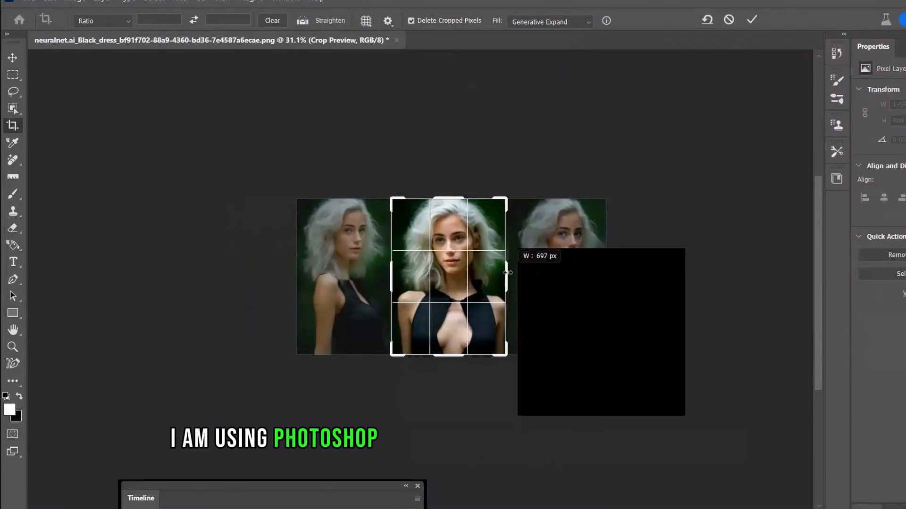
# Step: In Photoshop, extend the cropped middle portrait downward with Generative Expand and browse the generated variations
pyautogui.moveTo(449, 354); pyautogui.dragTo(572, 449)
pyautogui.click(572, 448)
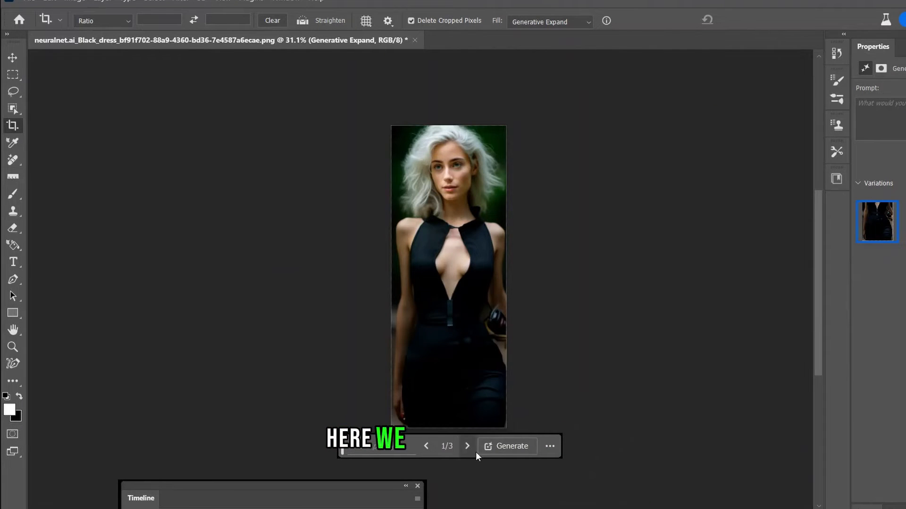
pyautogui.click(463, 445)
pyautogui.click(464, 444)
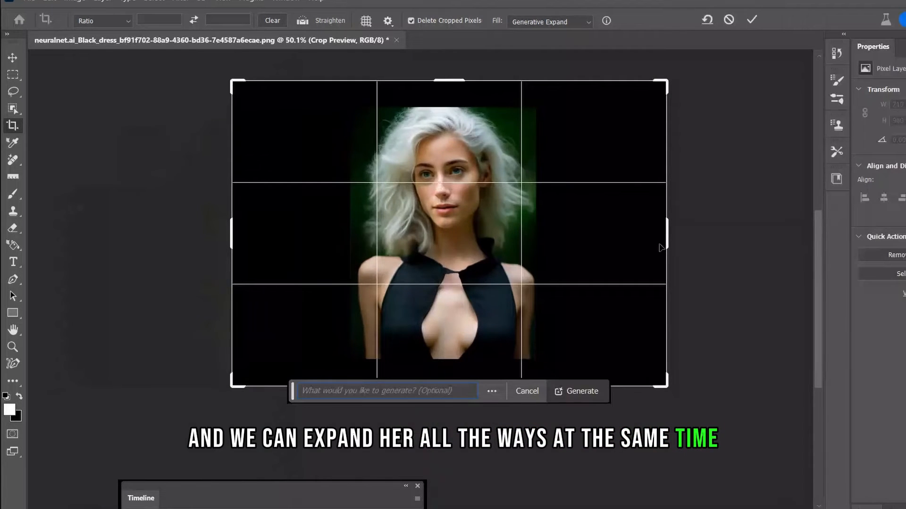
# Step: Generate the portrait's expansion on all sides without a prompt and extend the canvas farther downward with the Crop tool
pyautogui.click(588, 393)
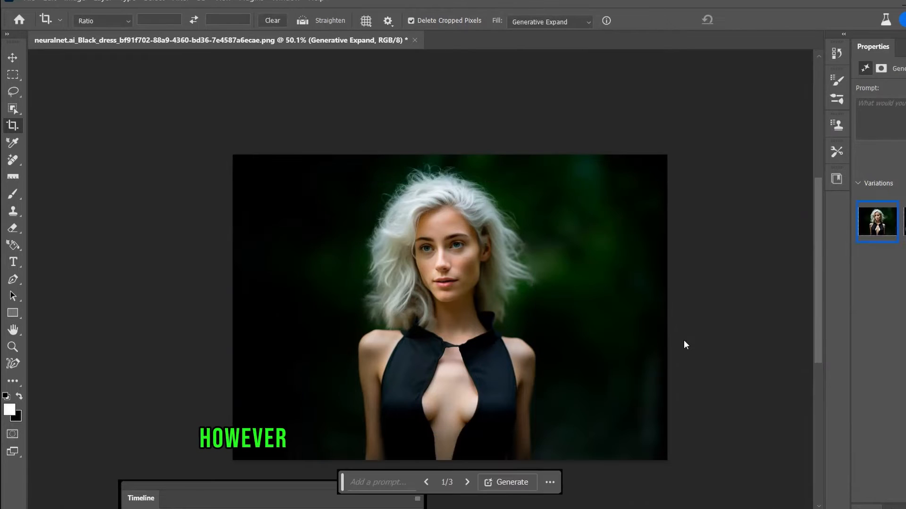
pyautogui.scroll(-3, 684, 341)
pyautogui.click(13, 125)
pyautogui.moveTo(460, 325); pyautogui.dragTo(461, 430)
pyautogui.press('Return')
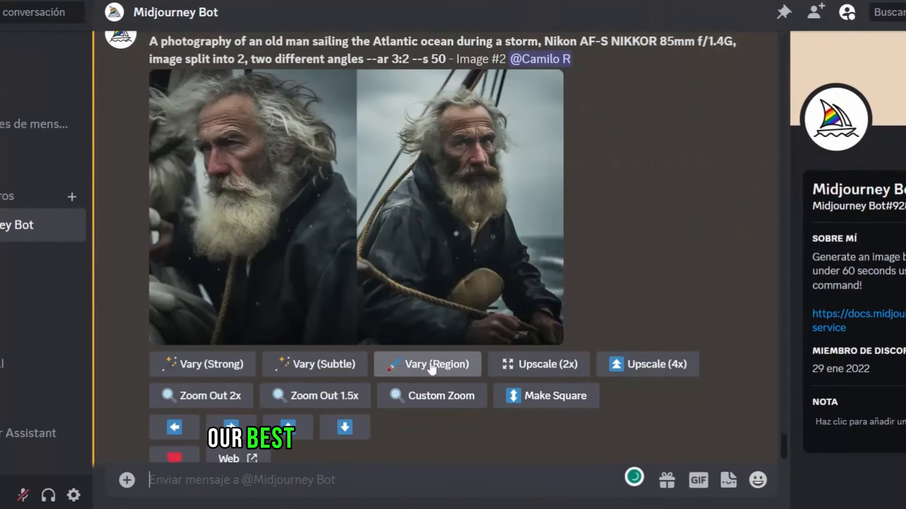
# Step: Lasso the area around the seated sailor's hands in Image #2 for a Vary (Region) edit with the prompt "Holding a bag of gold"
pyautogui.click(433, 367)
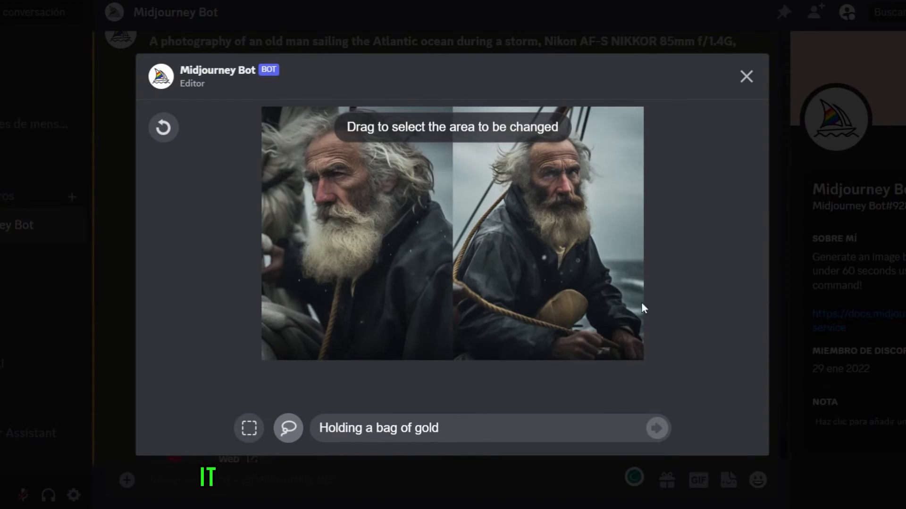
pyautogui.moveTo(641, 302)
pyautogui.mouseDown()
pyautogui.moveTo(522, 301)
pyautogui.moveTo(601, 386)
pyautogui.mouseUp()
# Step: Lasso everything around the seated sailor and submit the region edit with the prompt "Streets of paris in the background"
pyautogui.moveTo(454, 352); pyautogui.dragTo(481, 233)
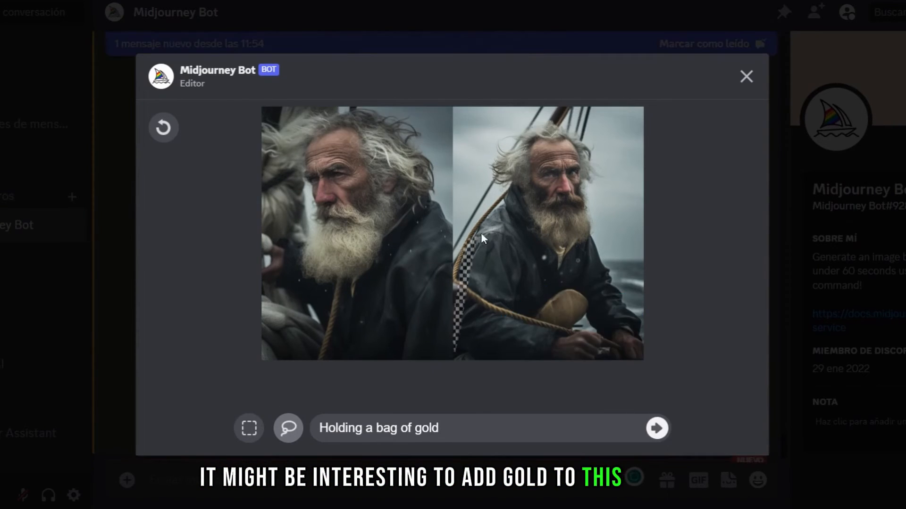
pyautogui.moveTo(518, 168)
pyautogui.mouseDown()
pyautogui.moveTo(543, 141)
pyautogui.moveTo(575, 151)
pyautogui.moveTo(583, 203)
pyautogui.mouseUp()
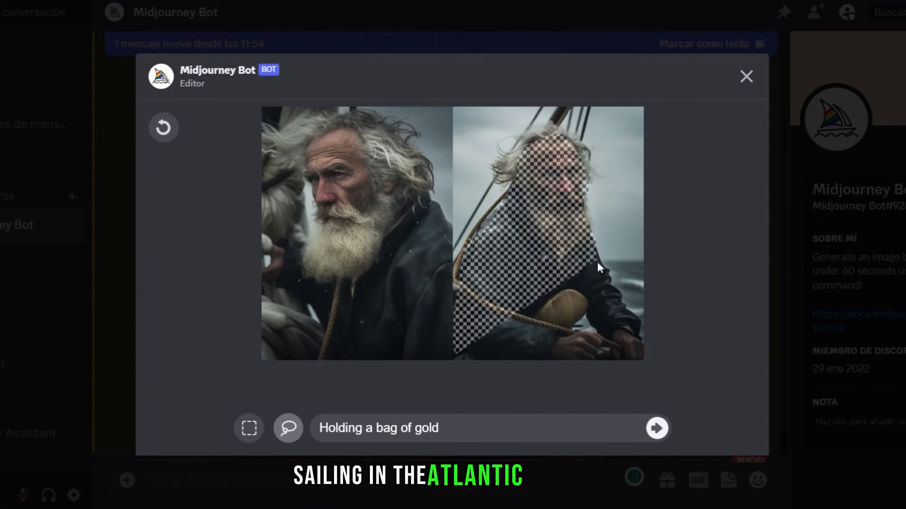
pyautogui.moveTo(598, 267)
pyautogui.mouseDown()
pyautogui.moveTo(617, 300)
pyautogui.moveTo(697, 340)
pyautogui.mouseUp()
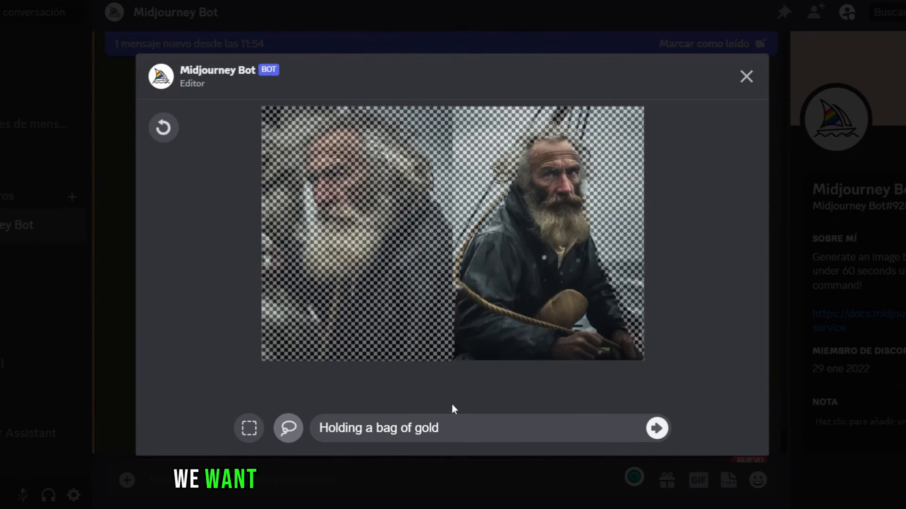
pyautogui.tripleClick(441, 427)
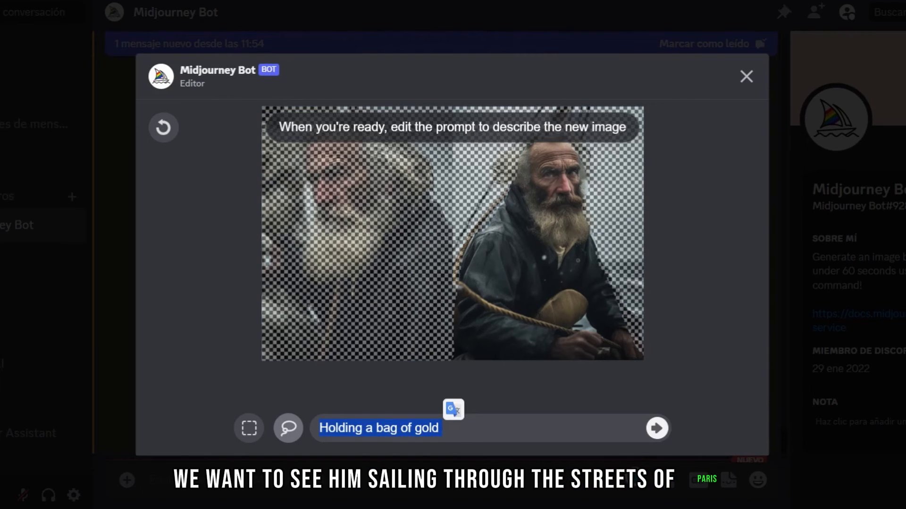
pyautogui.write('Streets of b')
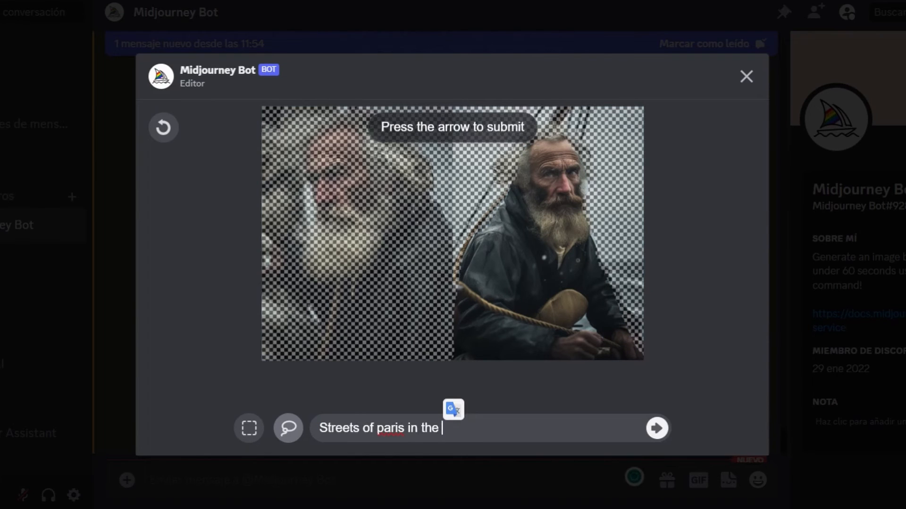
pyautogui.write('aris in the background')
pyautogui.press('Return')
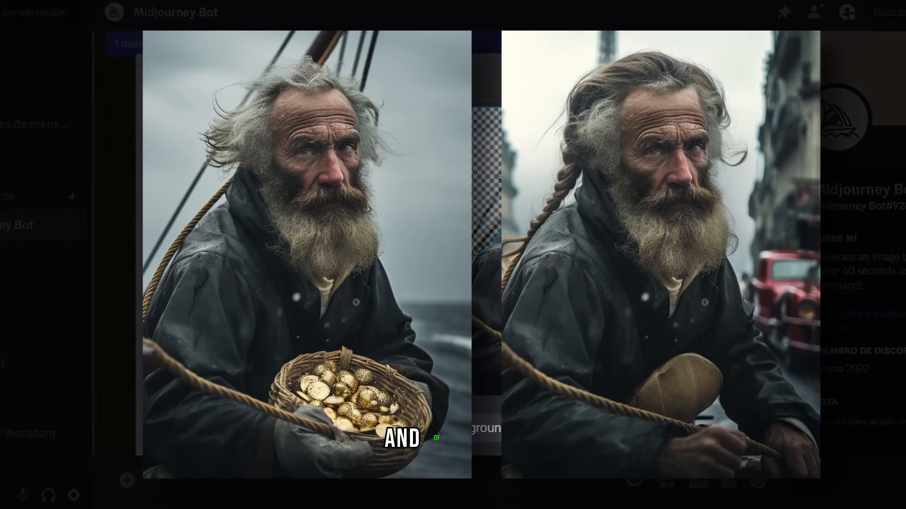